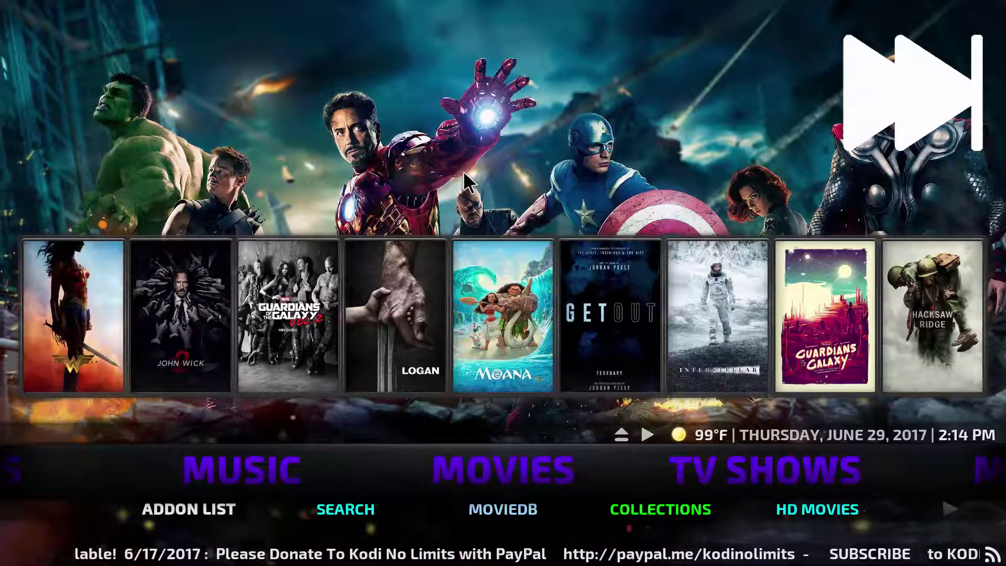
Move the home-screen focus to the MOVIES section, then on to TV SHOWS
key("Down")
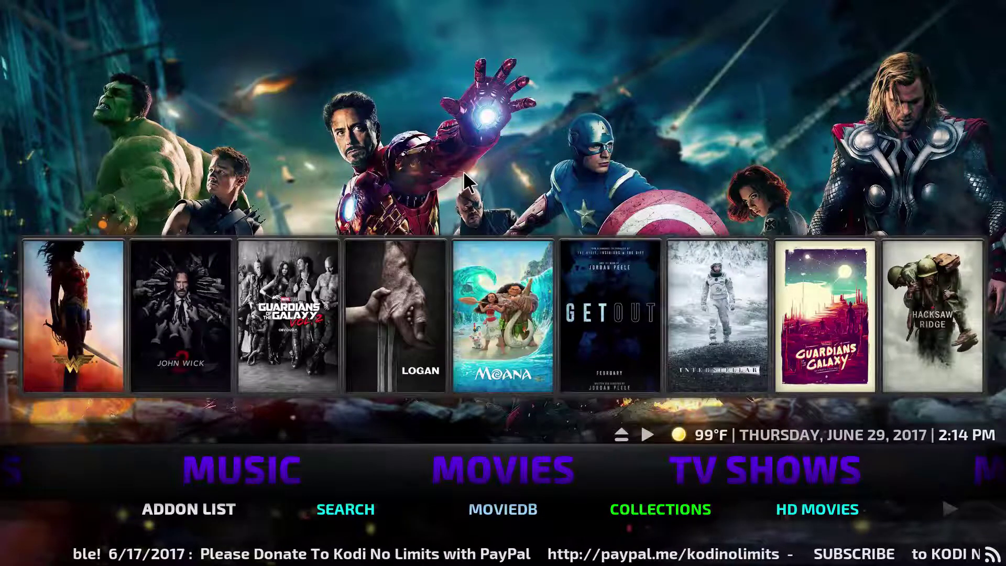
key("Down")
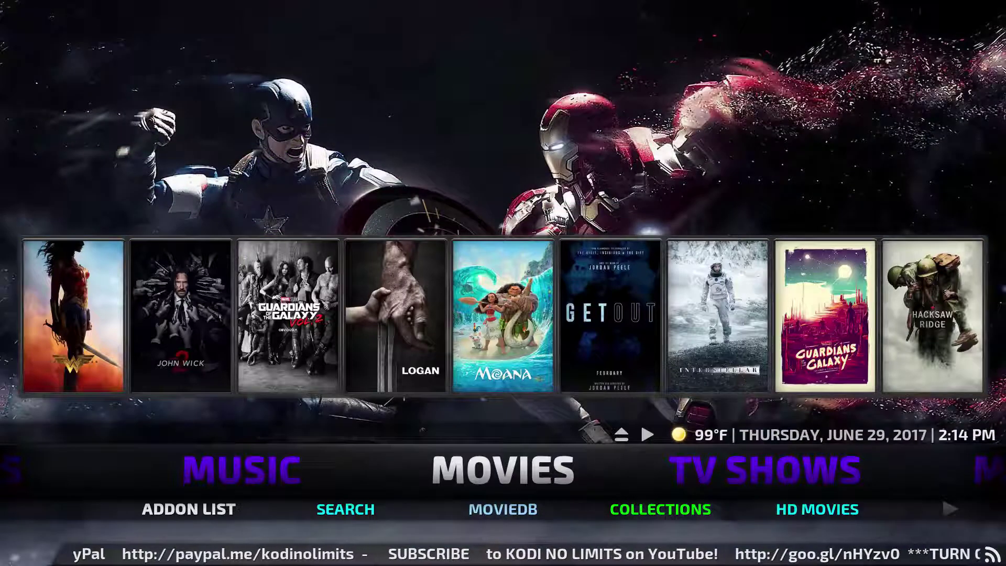
key("Right")
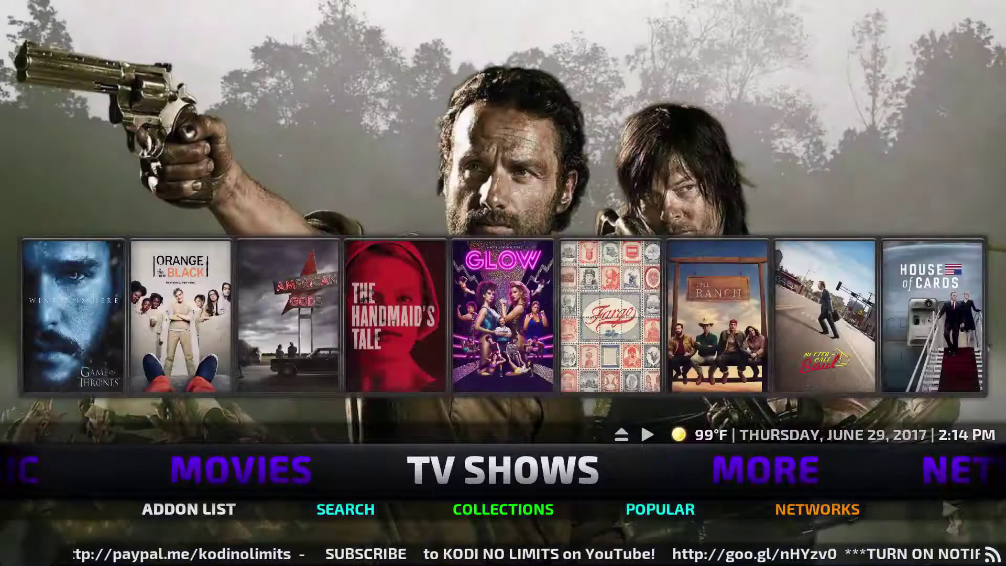
key("Right")
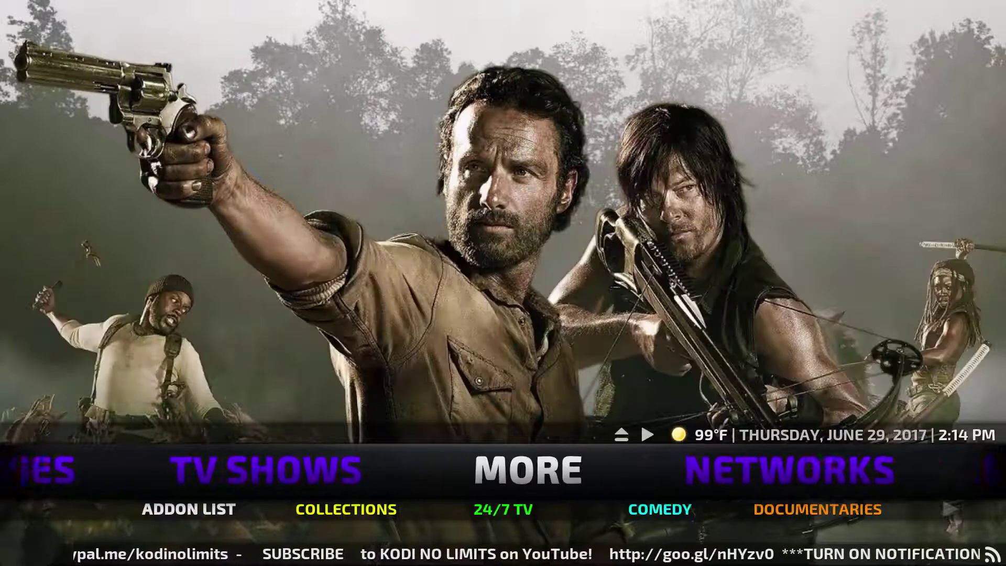
key("Down")
key("Right")
key("Right")
key("Right")
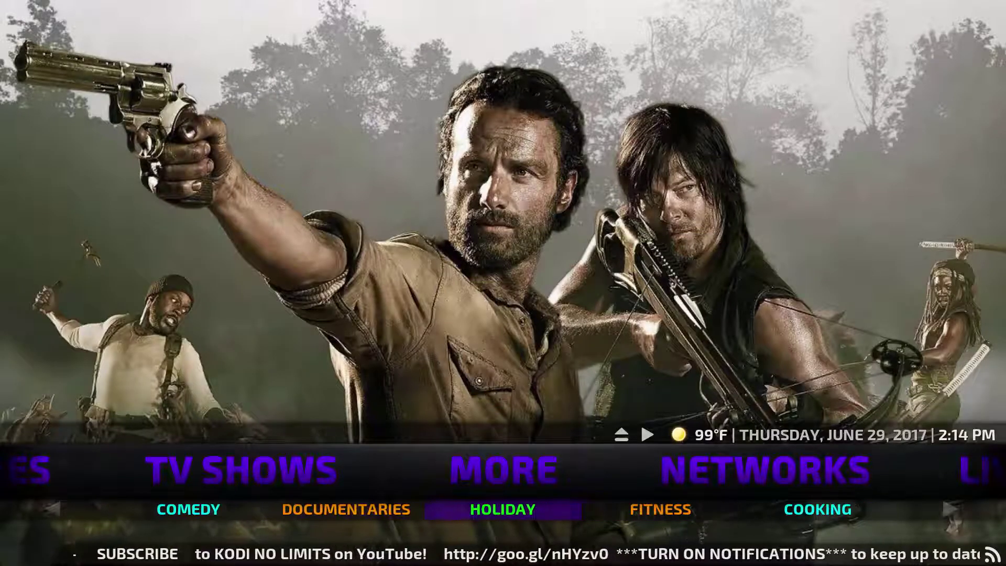
key("Up")
key("Right")
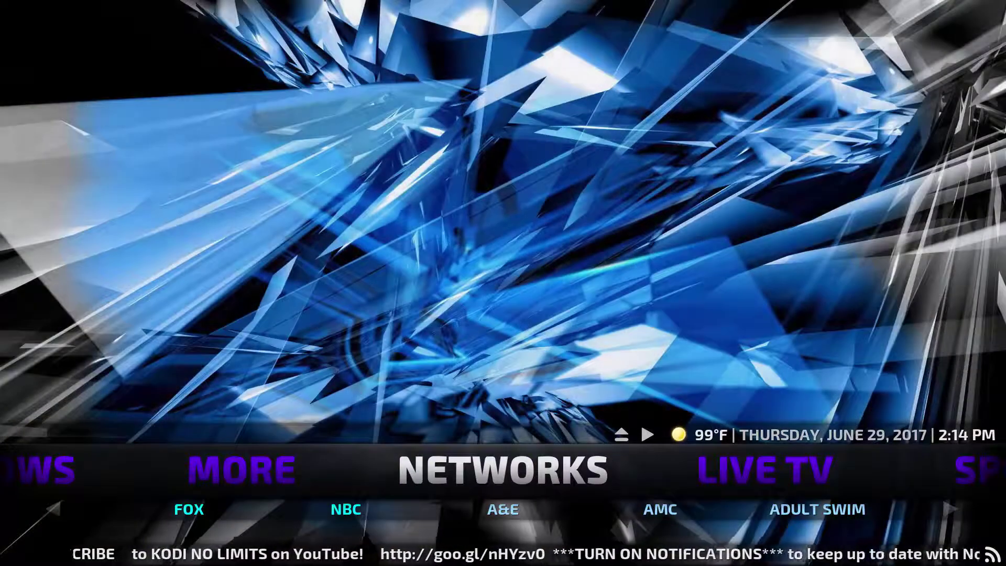
key("Down")
key("Left")
key("Left")
key("Right")
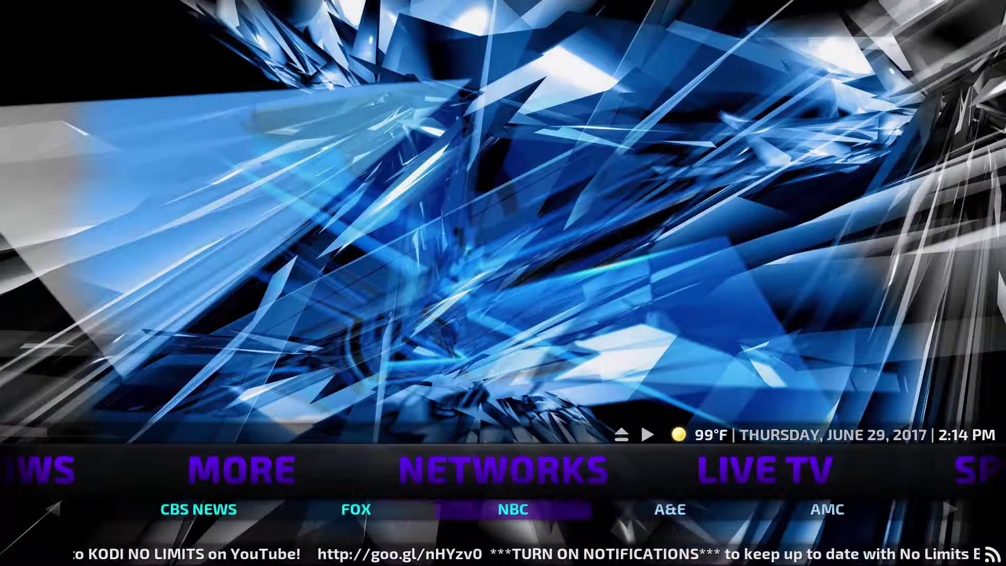
key("Right")
key("Right")
key("Right")
key("Up")
key("Right")
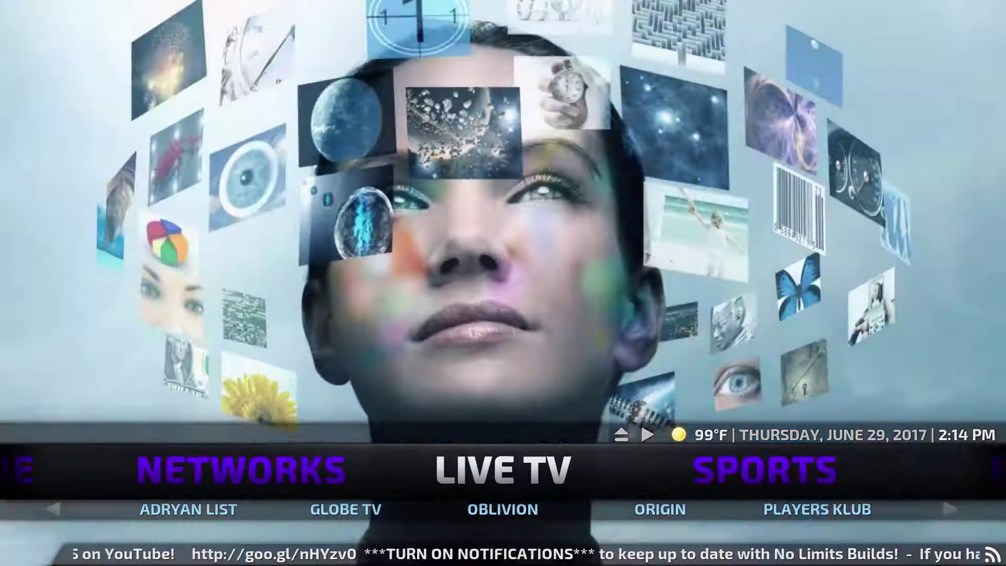
key("Right")
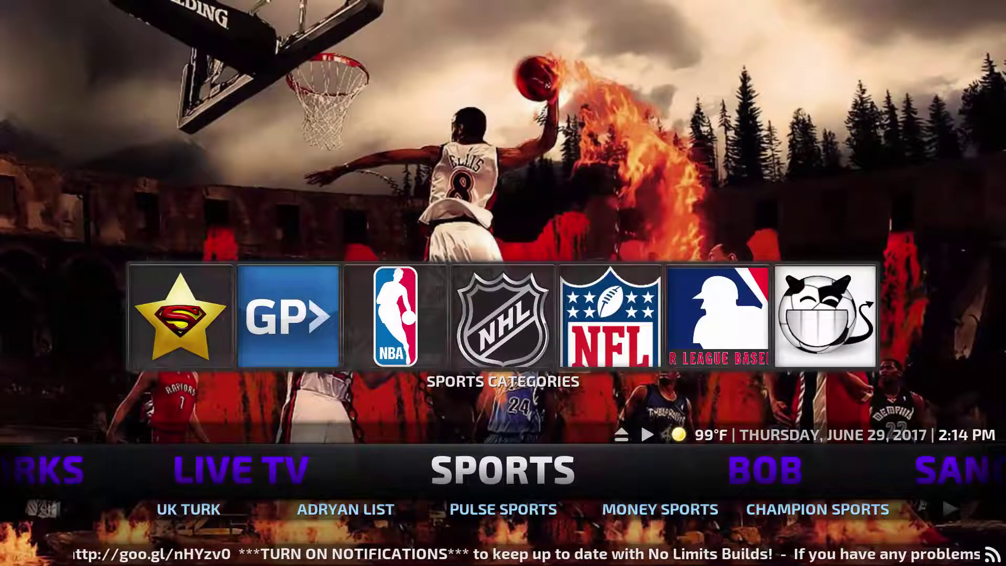
key("Right")
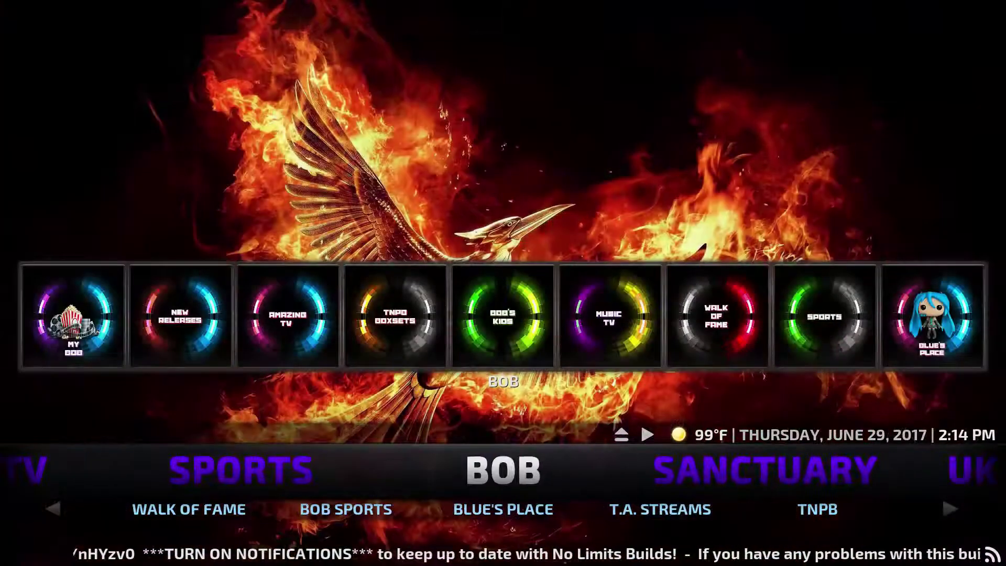
key("Right")
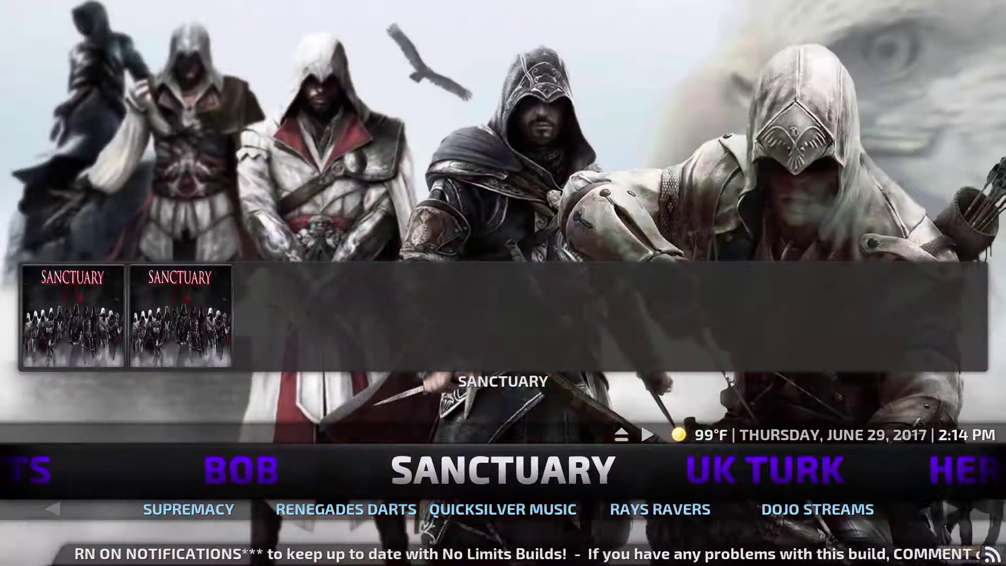
key("Right")
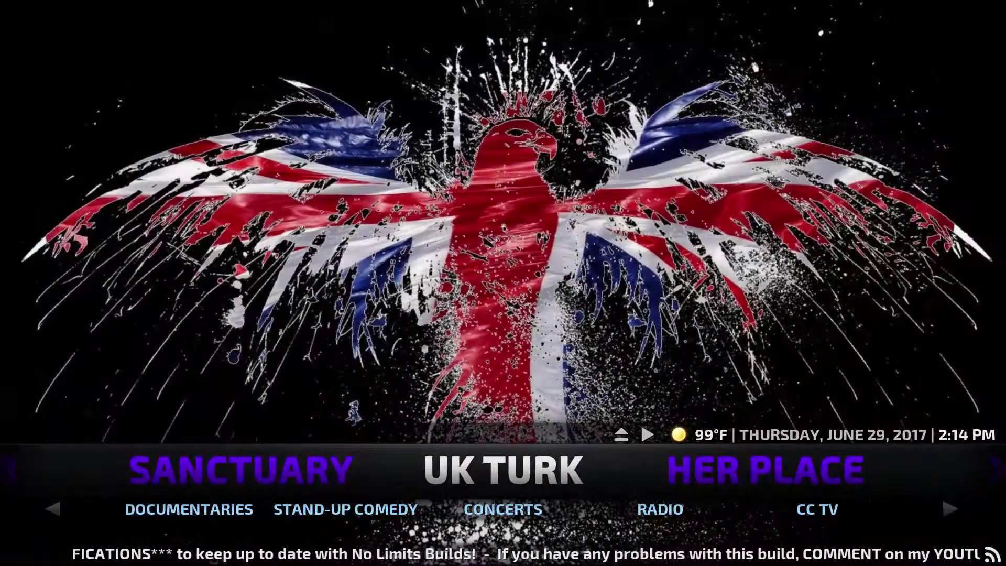
key("Right")
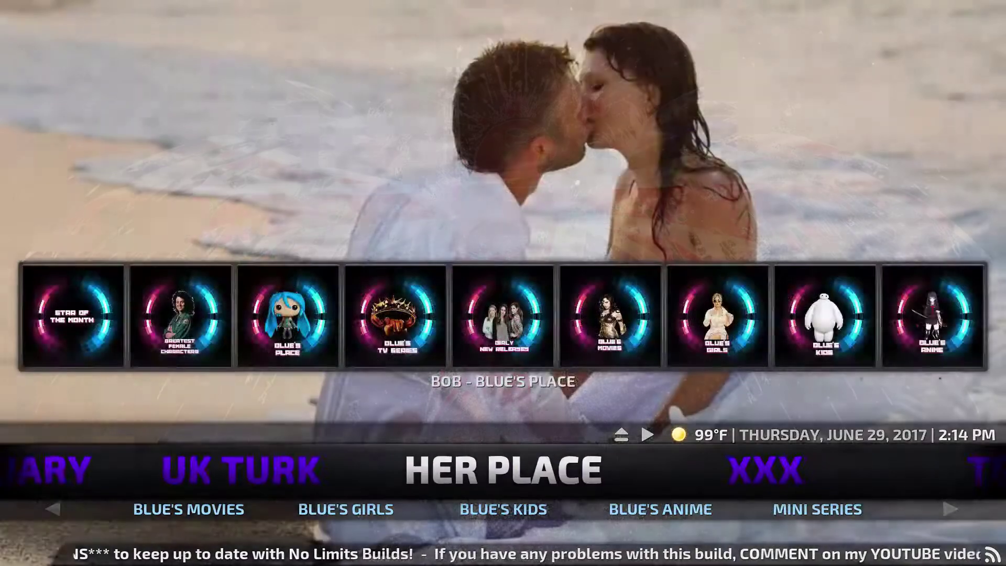
key("Right")
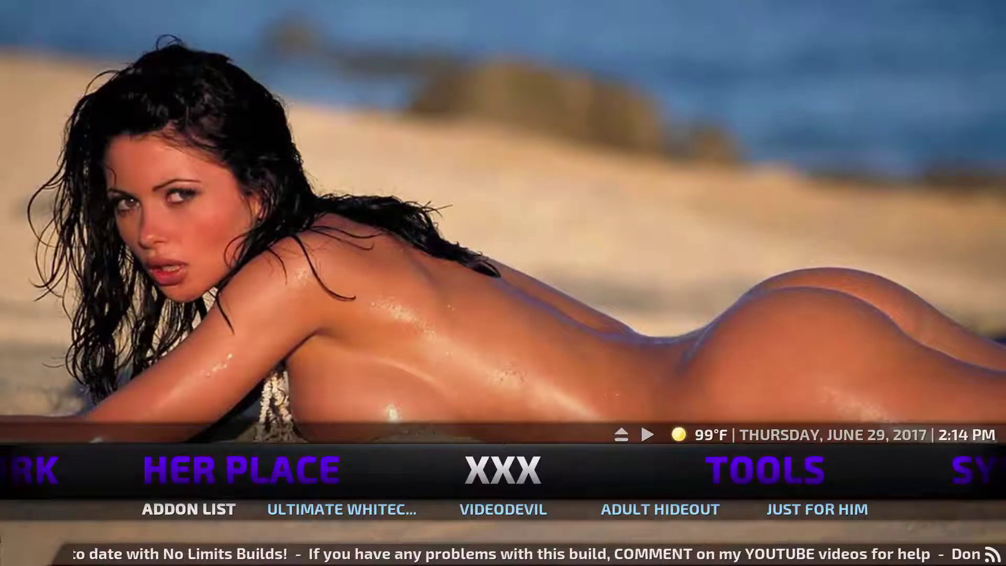
key("Right")
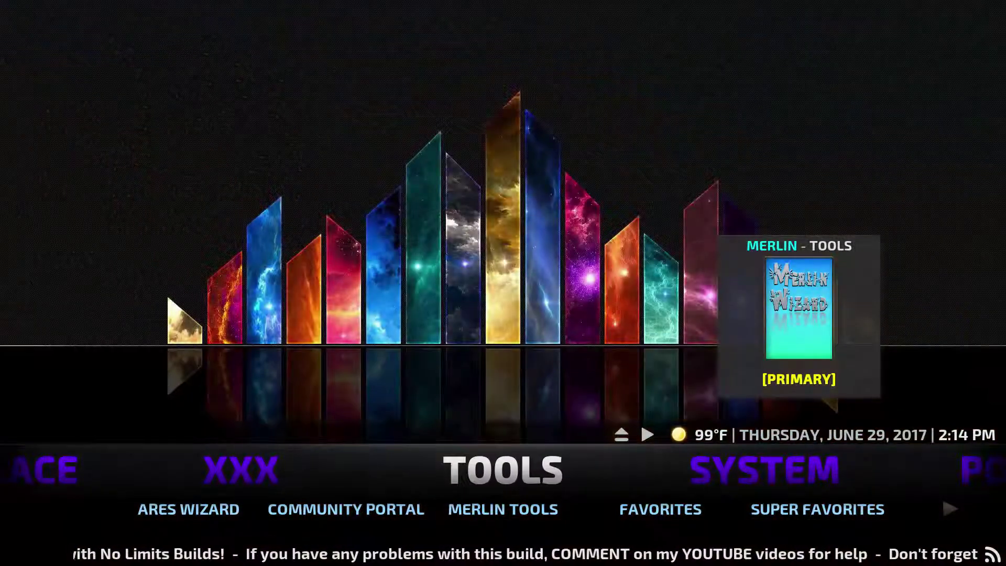
key("Right")
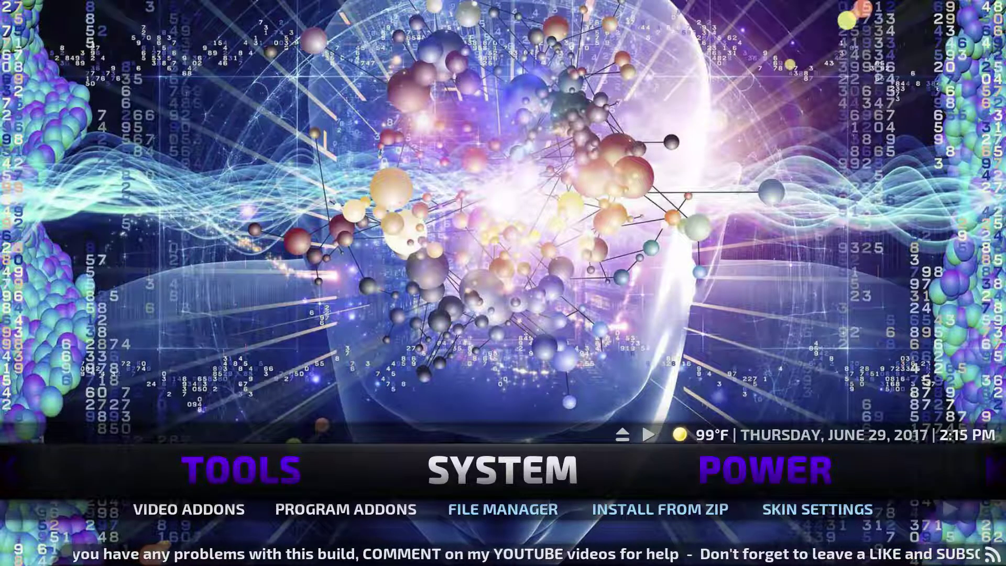
key("Right")
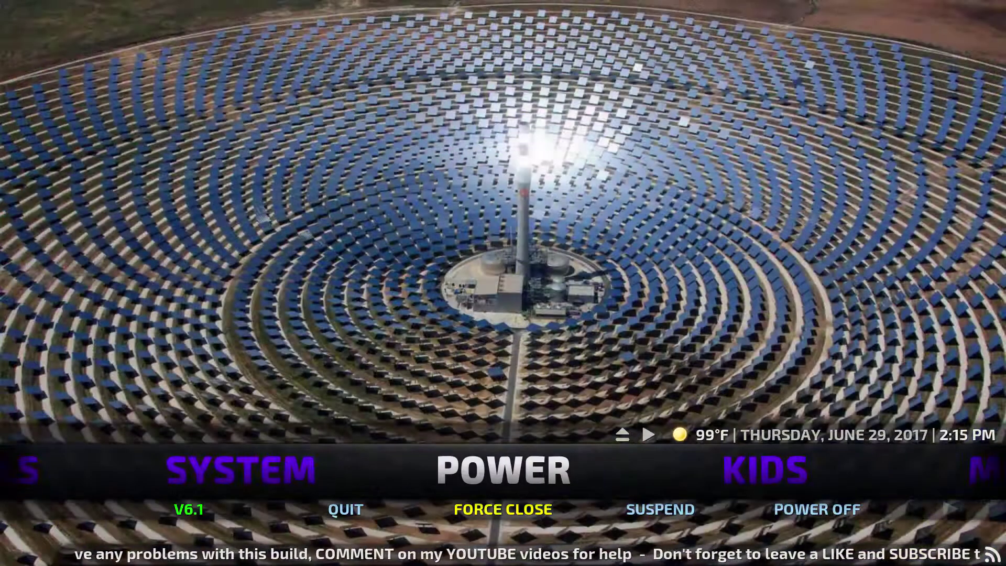
key("Right")
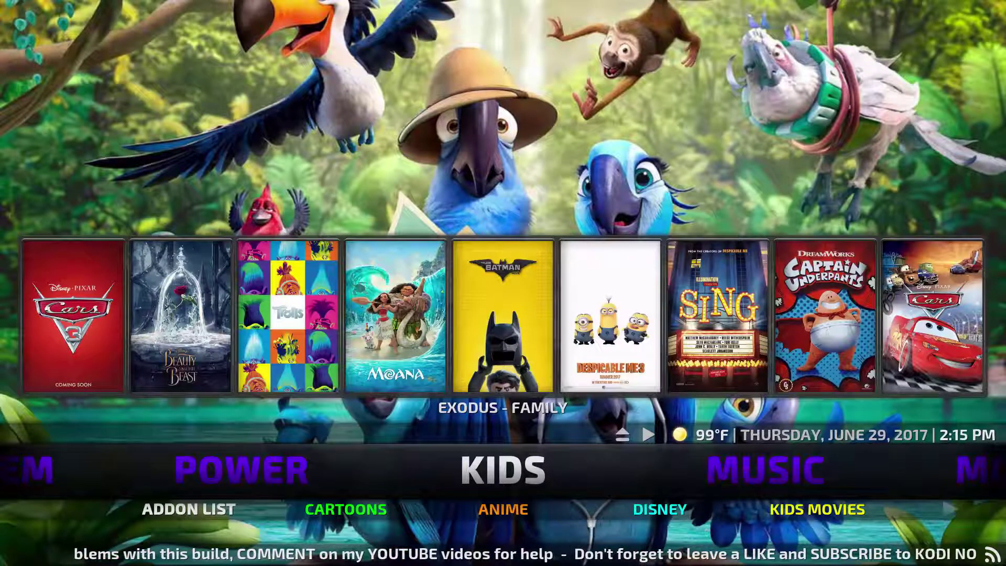
key("Down")
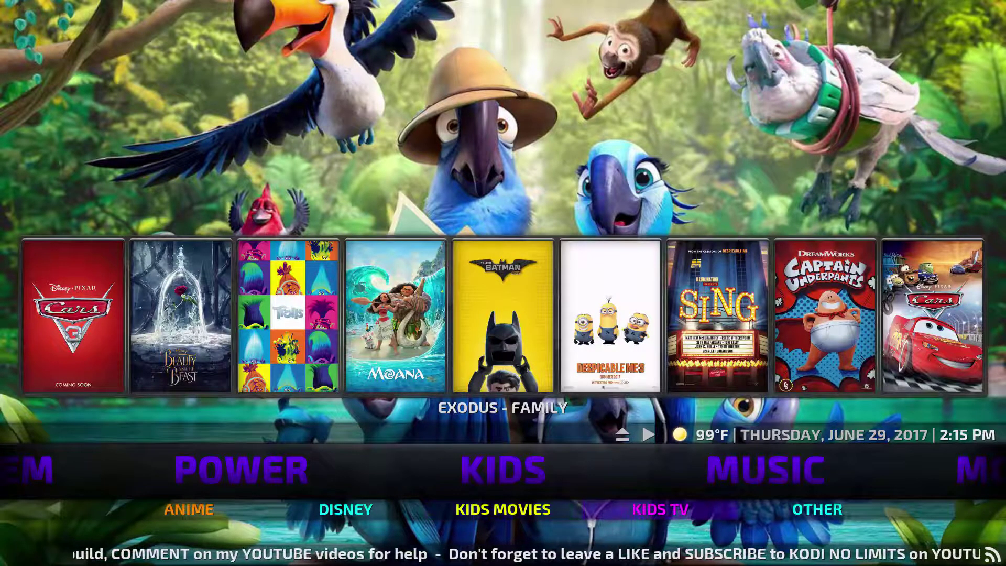
key("Up")
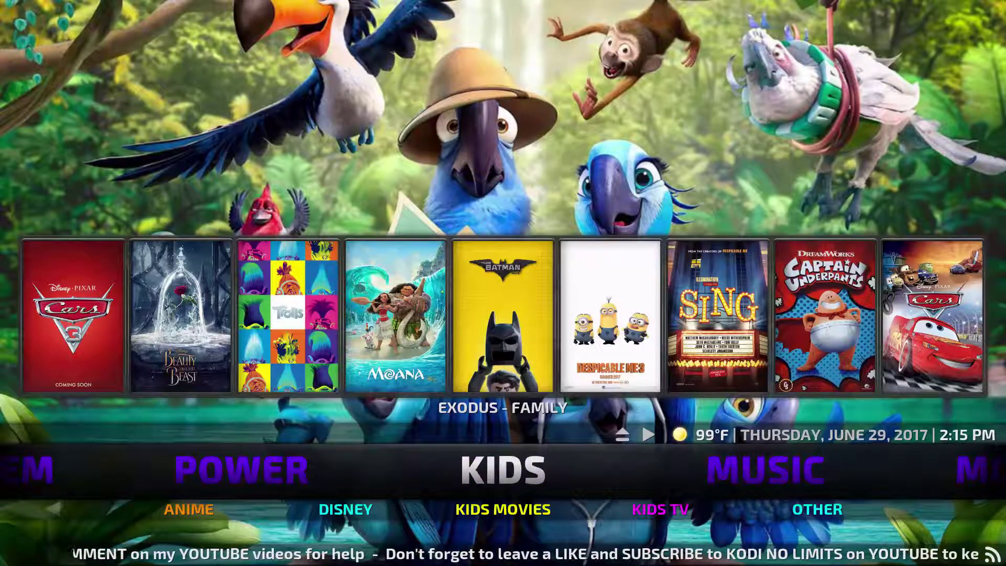
key("Right")
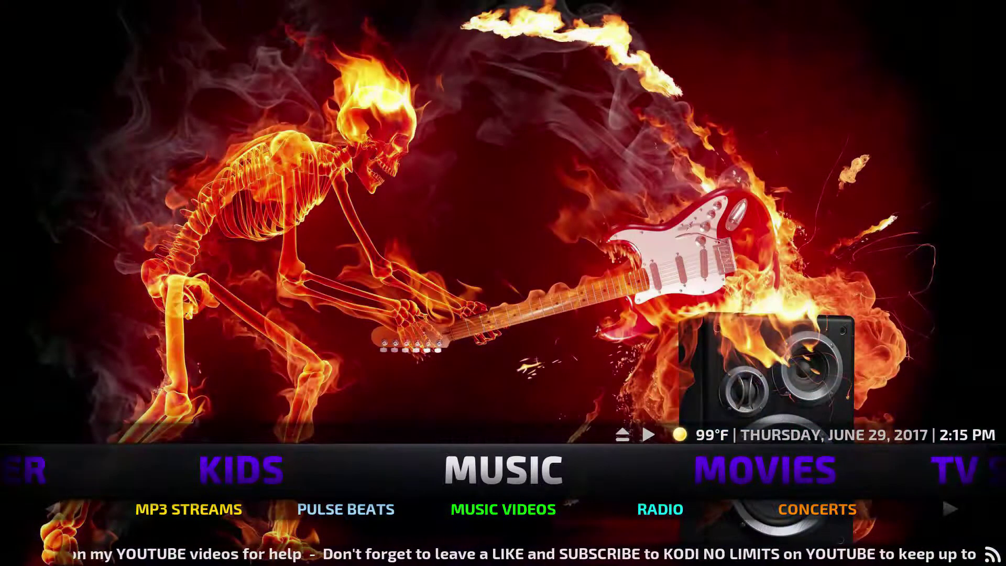
key("Right")
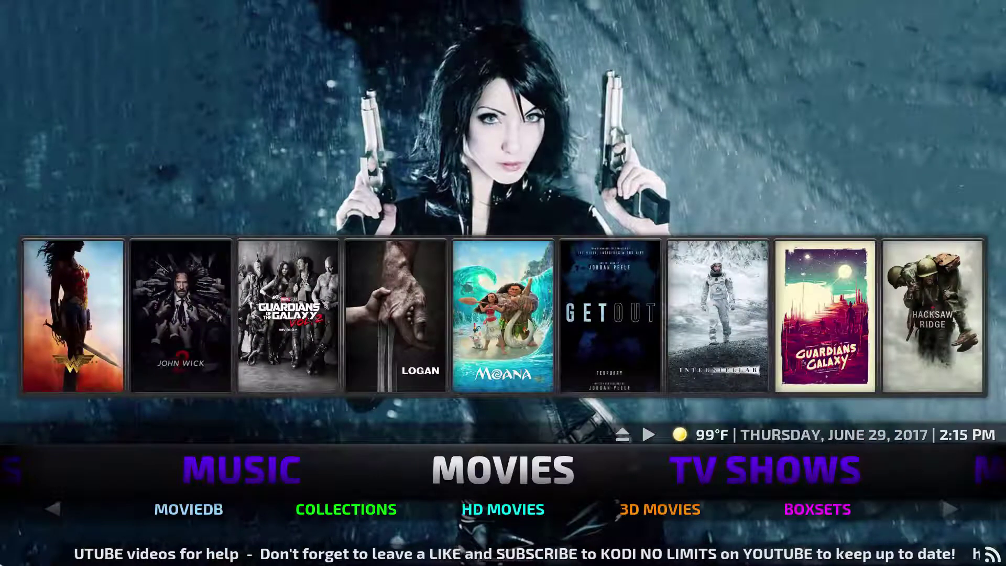
Browse the featured movie posters, moving between Logan and Guardians of the Galaxy Vol. 2
key("Up")
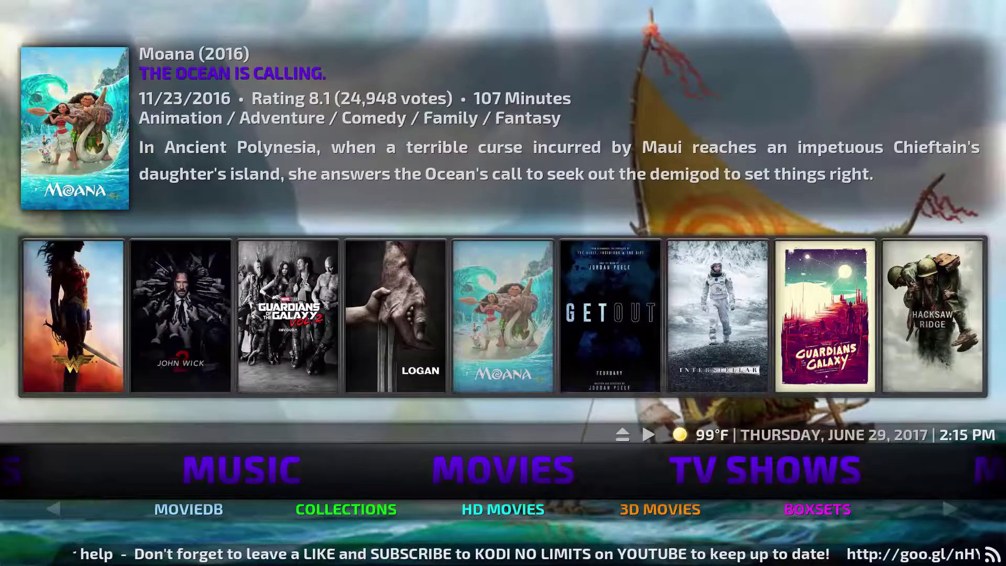
key("Left")
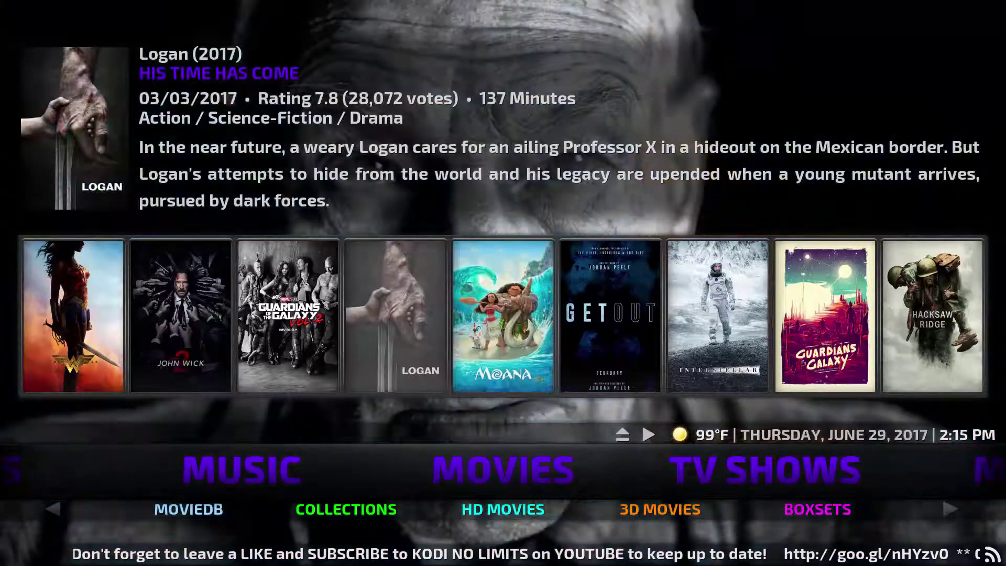
key("Left")
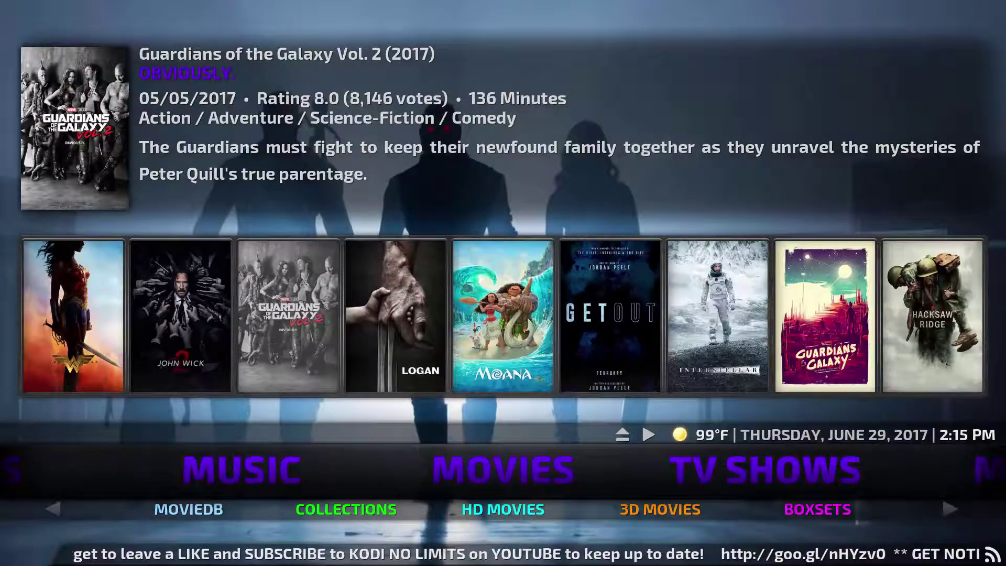
key("Right")
key("Right")
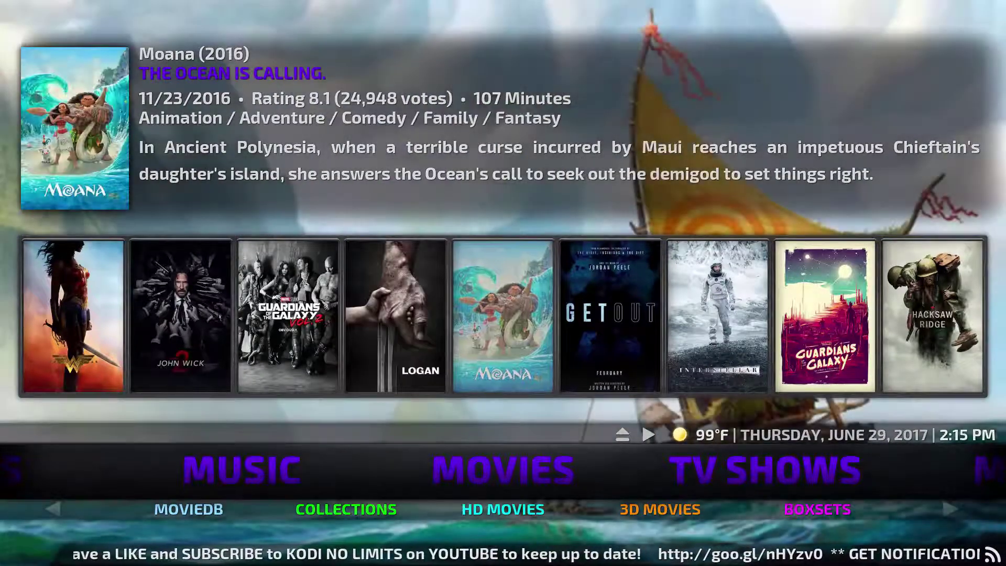
key("Left")
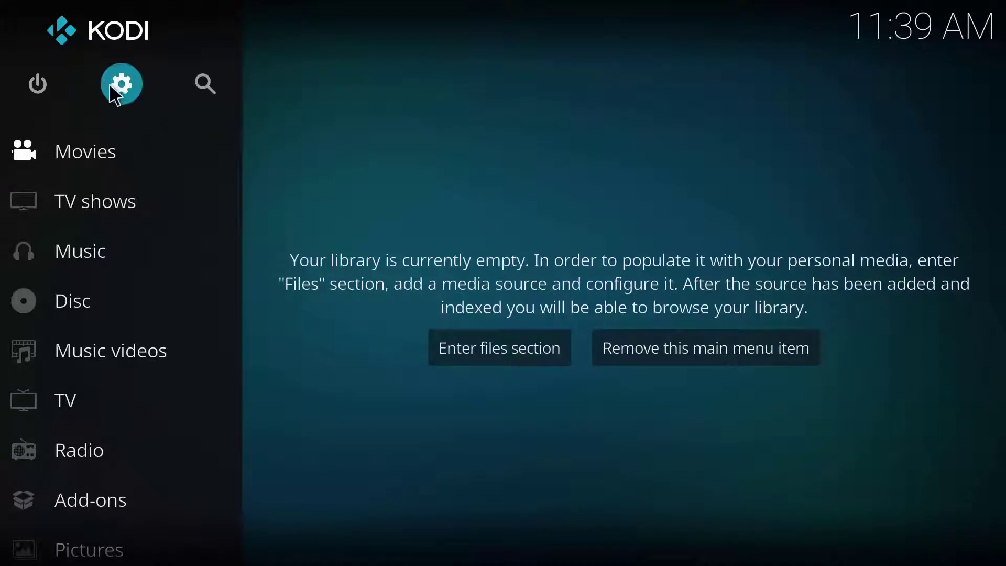
left_click(118, 90)
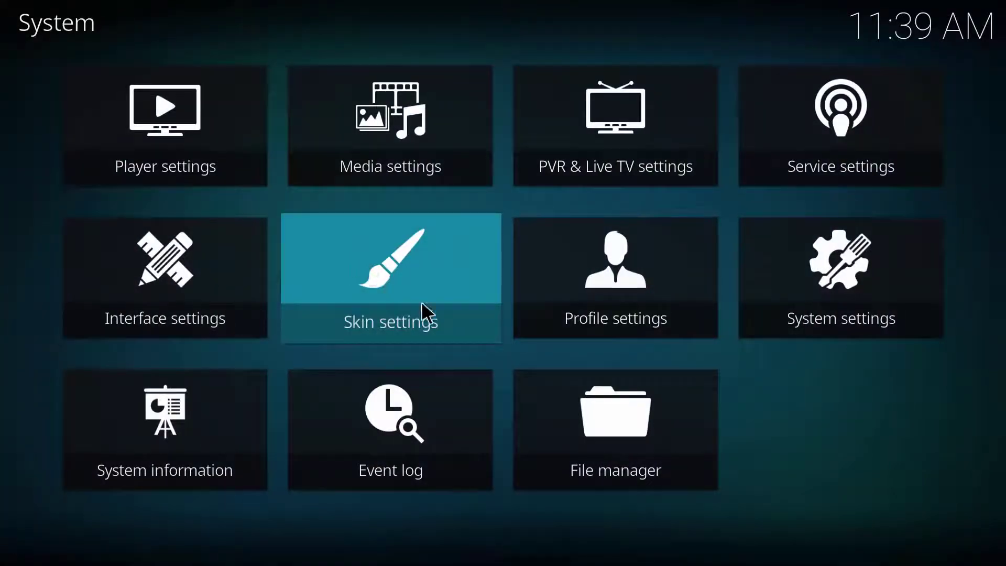
left_click(597, 412)
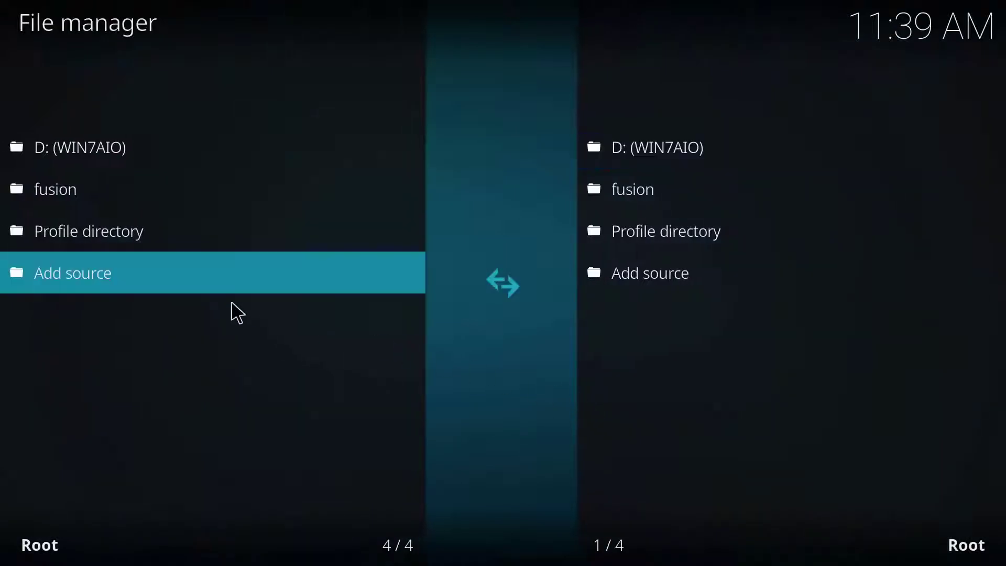
left_click(128, 276)
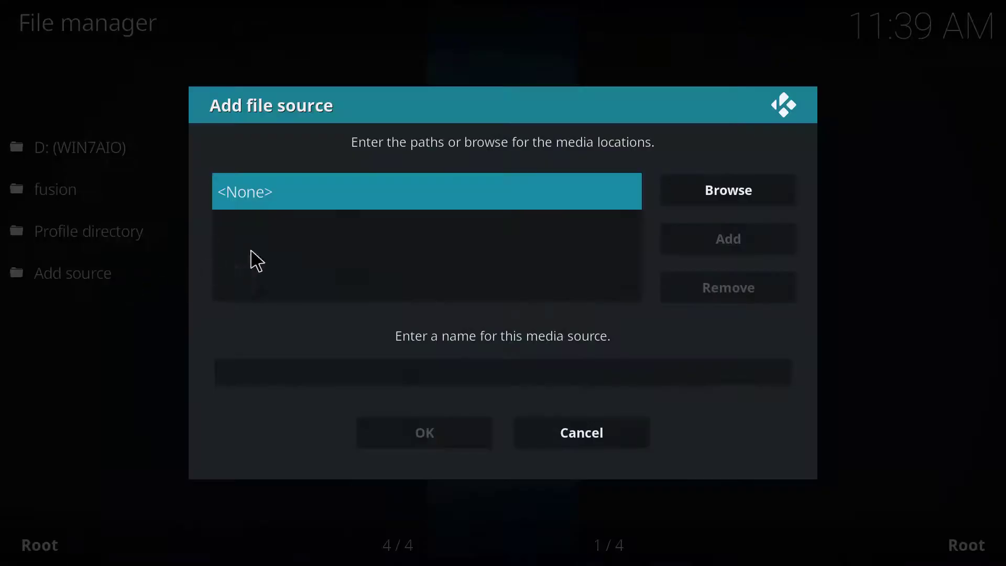
left_click(378, 208)
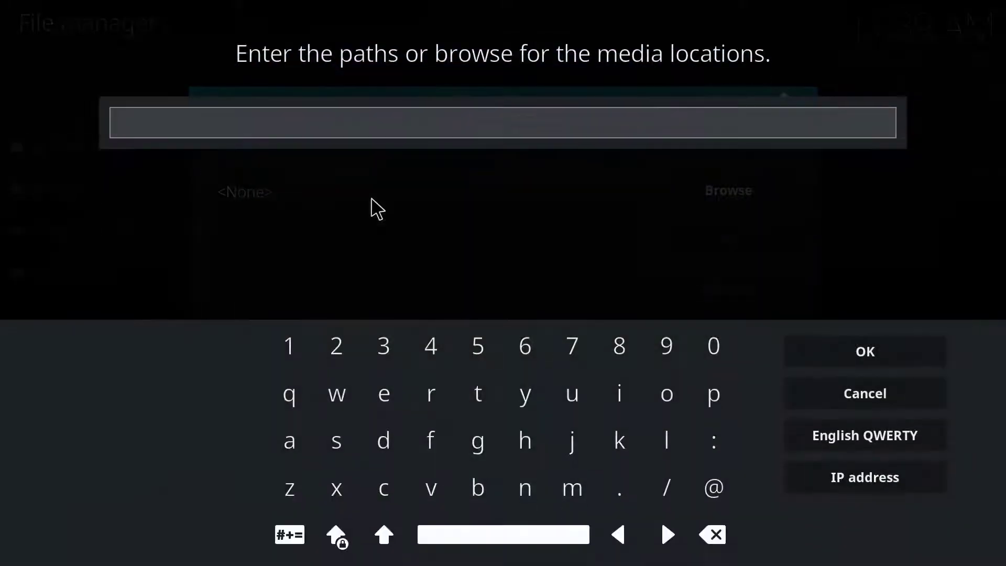
type("http://kodinolimits.com/kodi/")
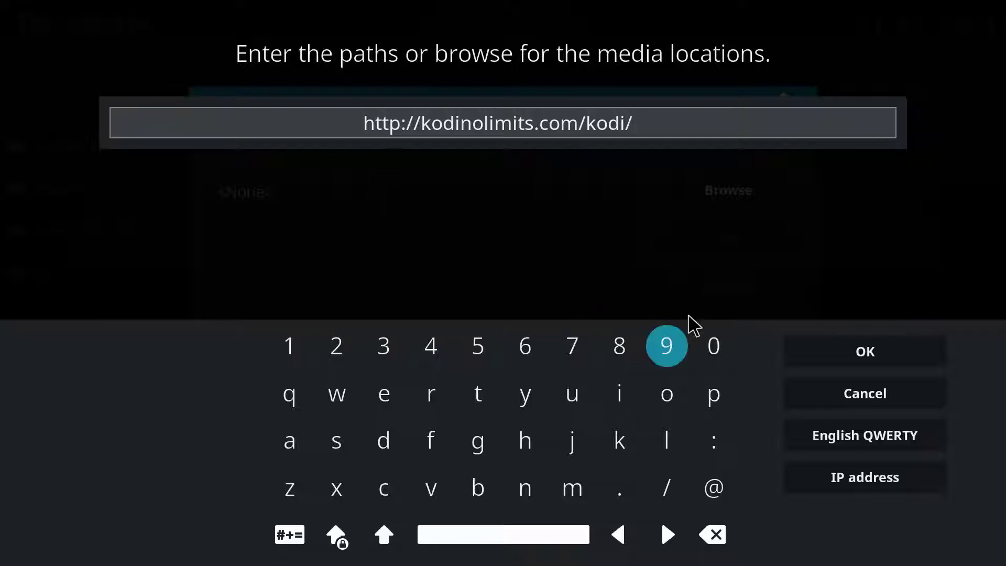
left_click(863, 366)
Name the new source nolimitsbuild and save it
left_click(568, 376)
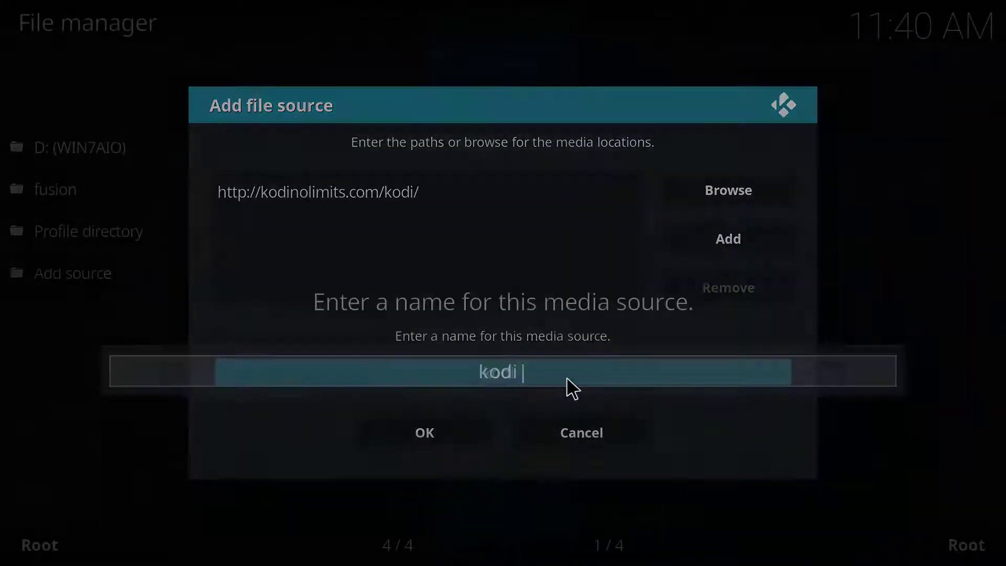
key("BackSpace")
key("BackSpace")
key("BackSpace")
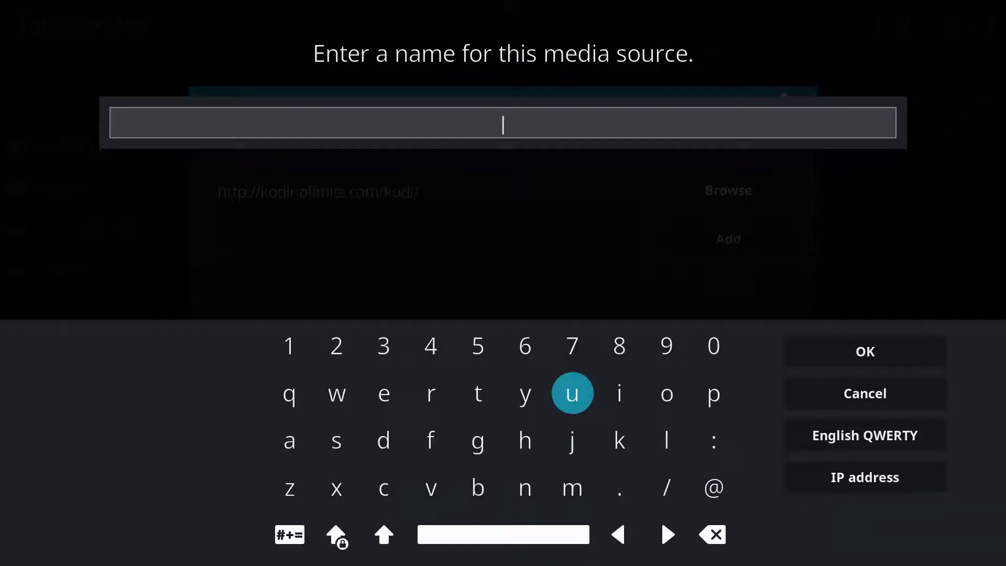
type("nolimitsbuild")
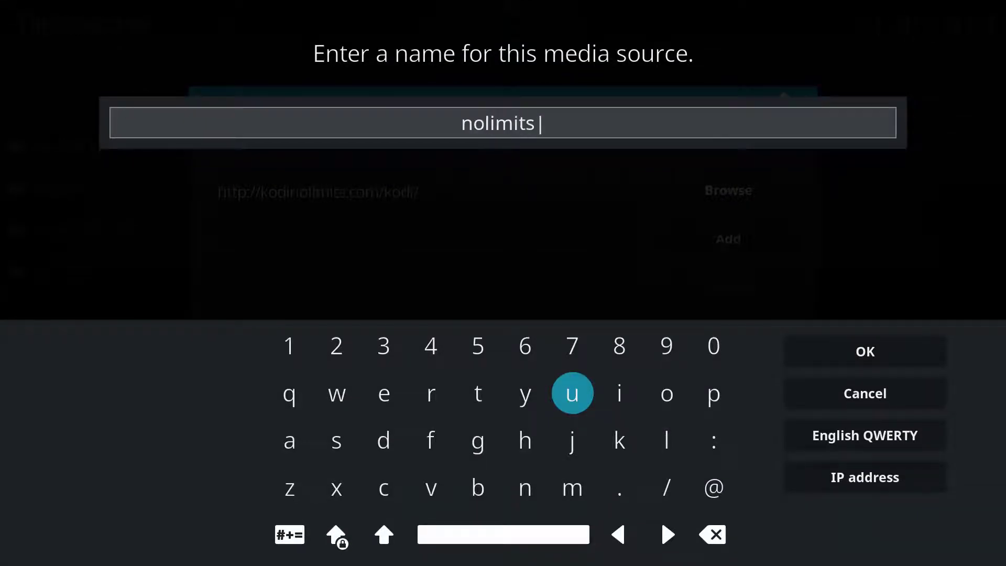
left_click(872, 367)
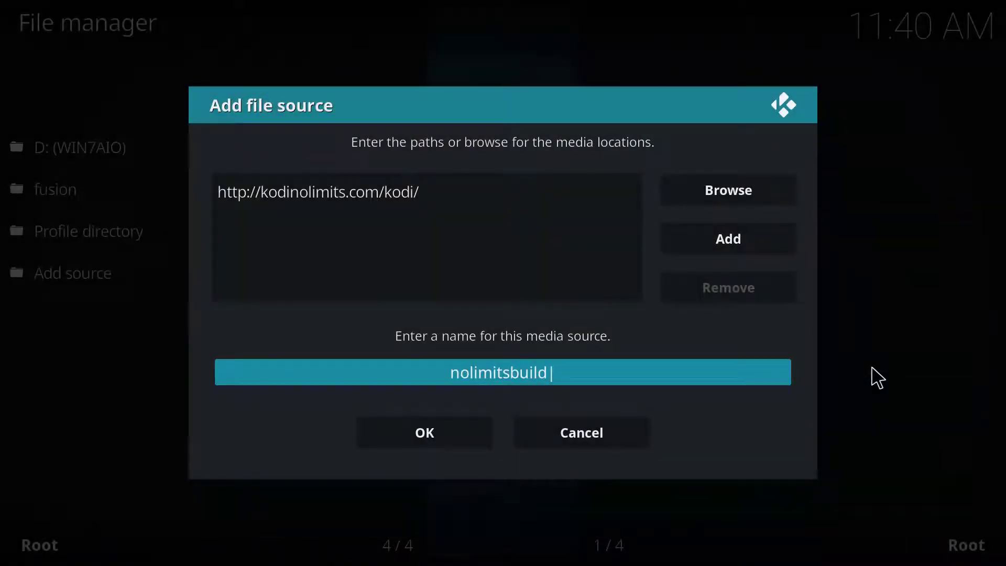
left_click(433, 443)
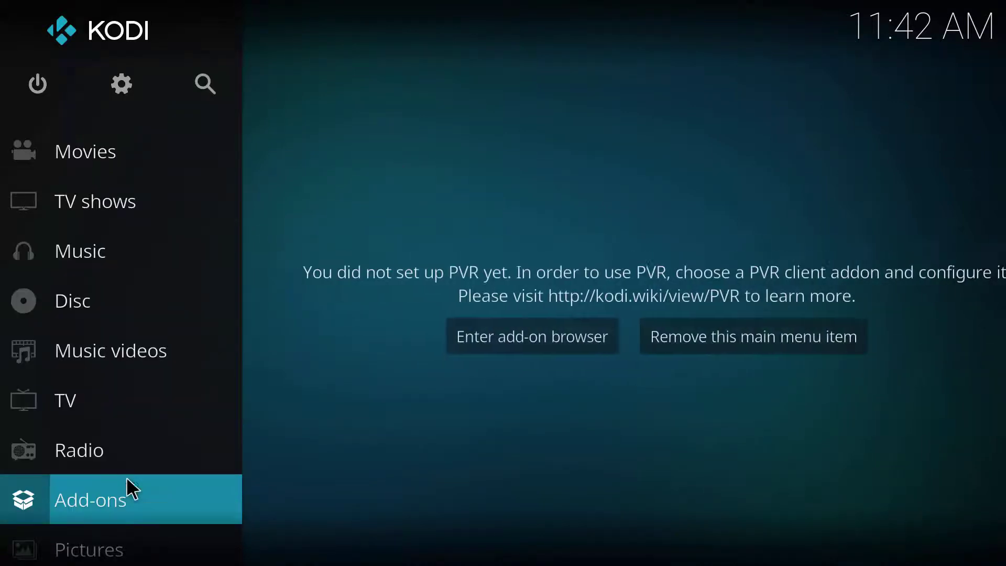
Install plugin.video.nolimitswizard.zip from the nolimitsbuild source using Install from zip file
left_click(125, 507)
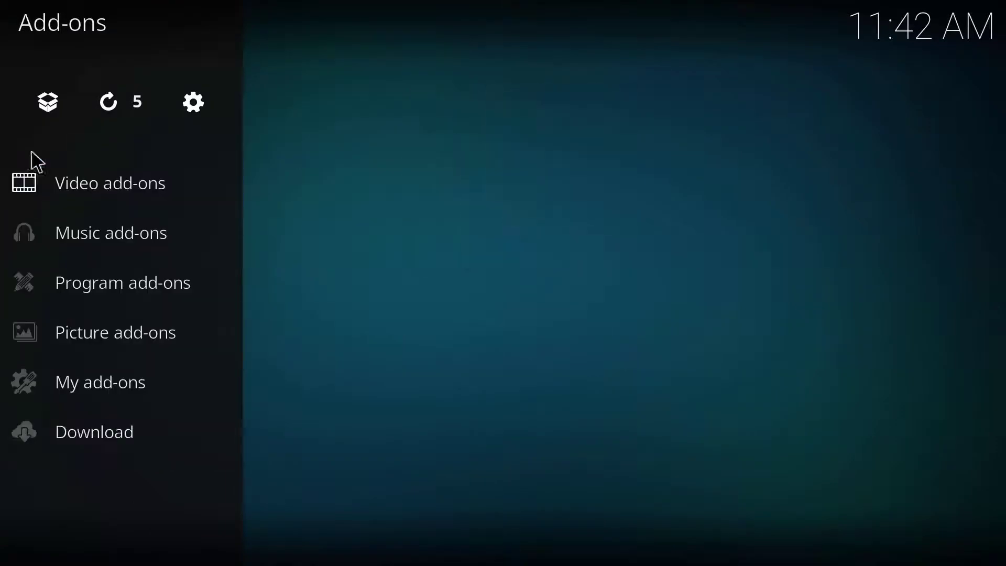
left_click(46, 97)
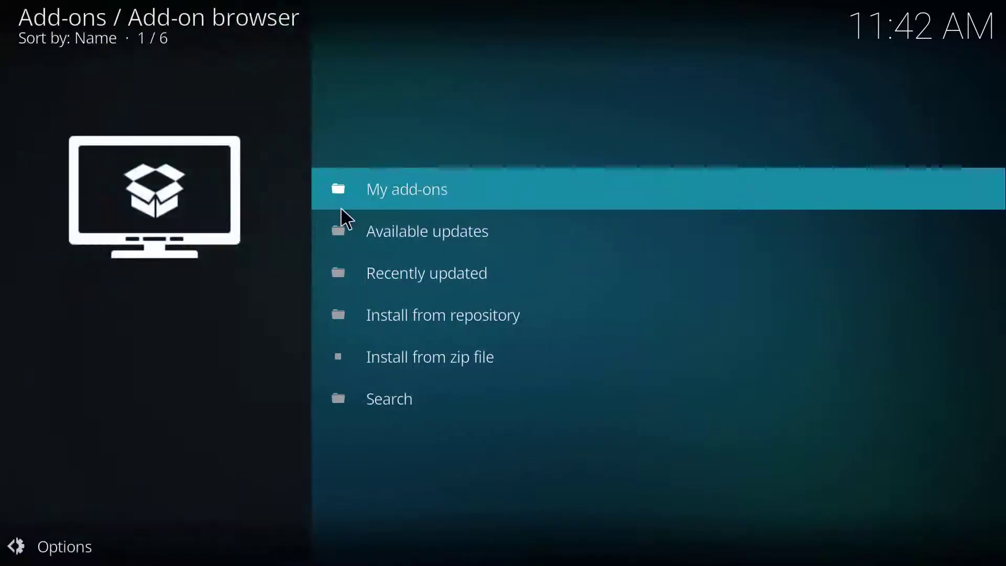
left_click(417, 365)
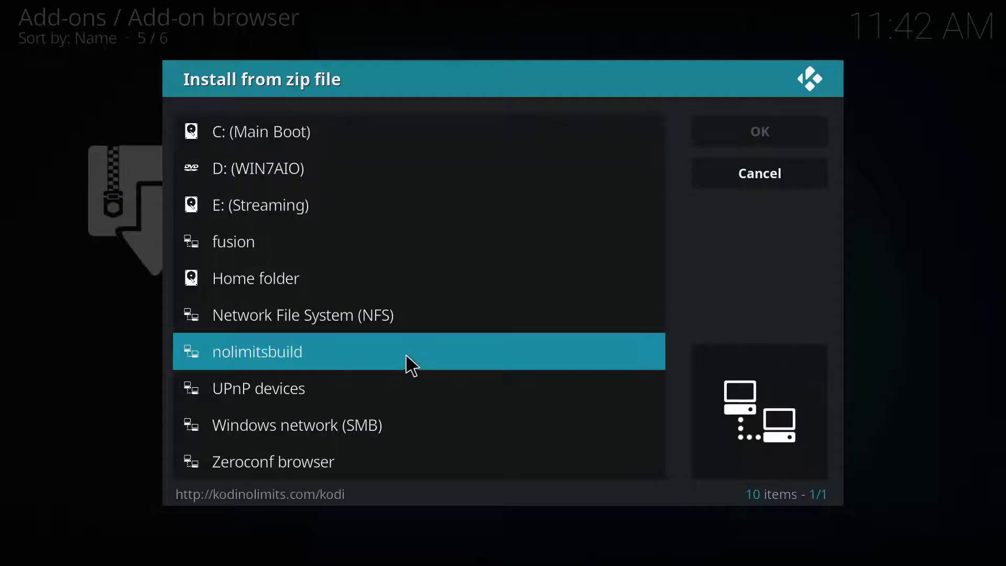
left_click(336, 356)
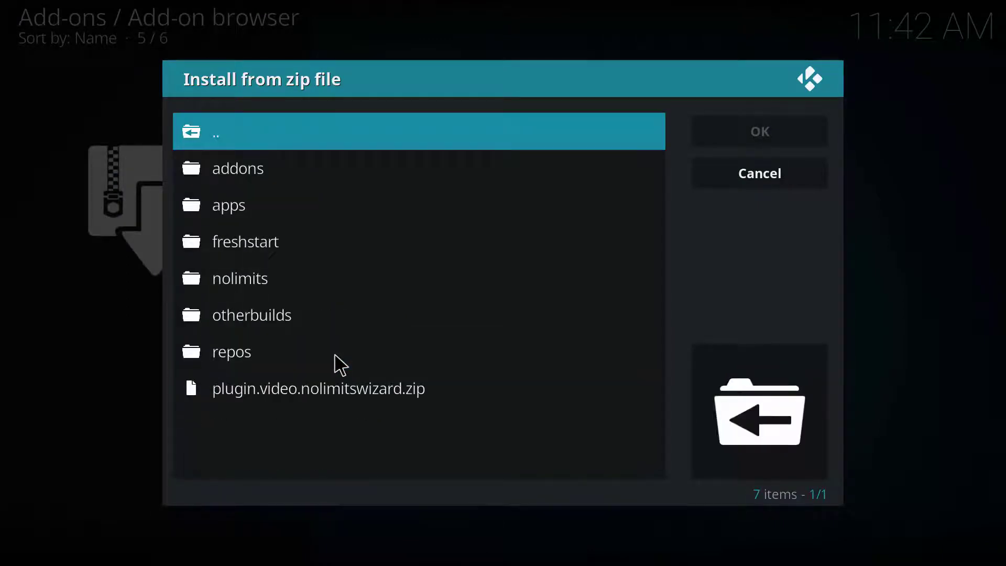
left_click(325, 395)
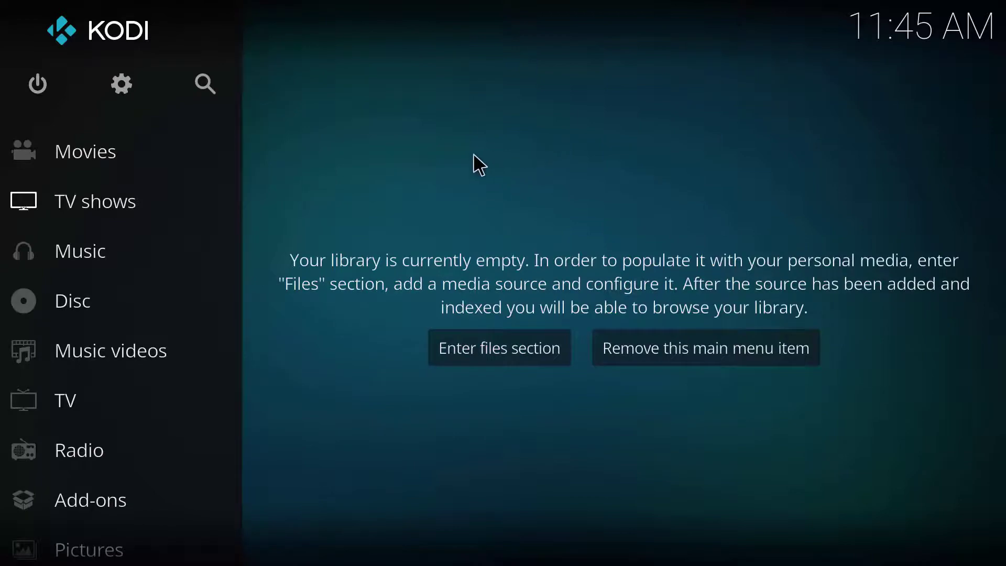
Launch the No Limits Wizard tile from the video add-ons
left_click(133, 502)
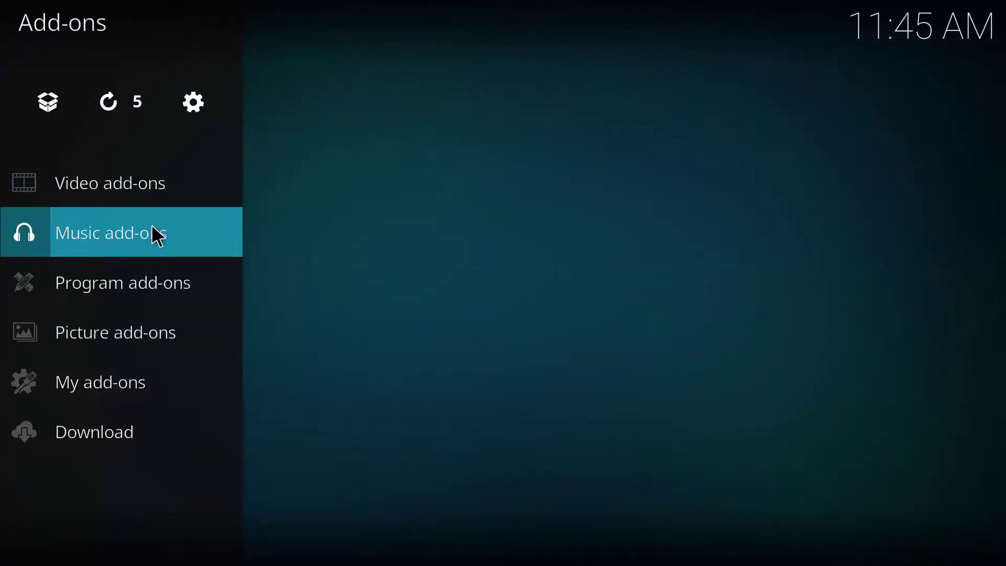
mouse_move(162, 198)
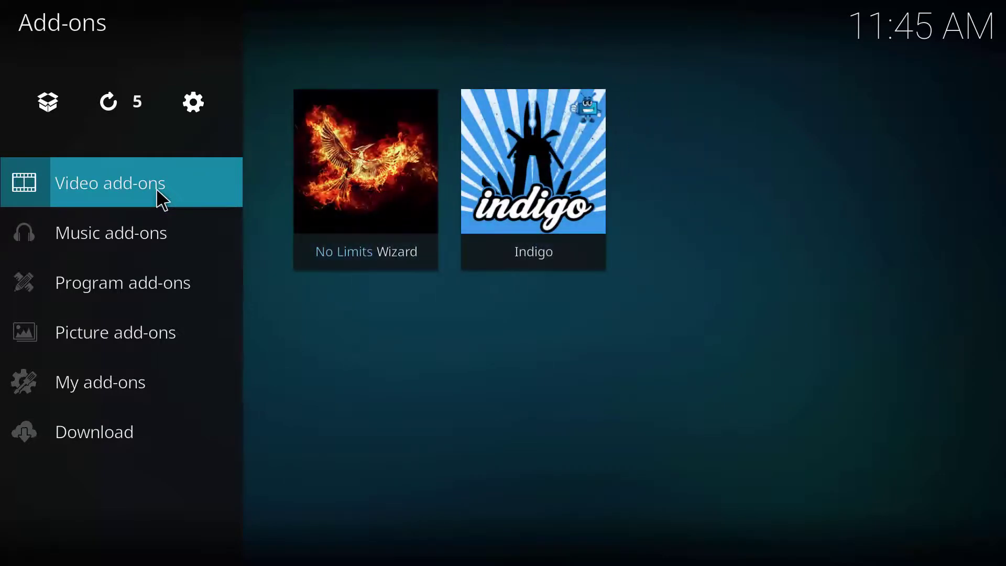
left_click(320, 198)
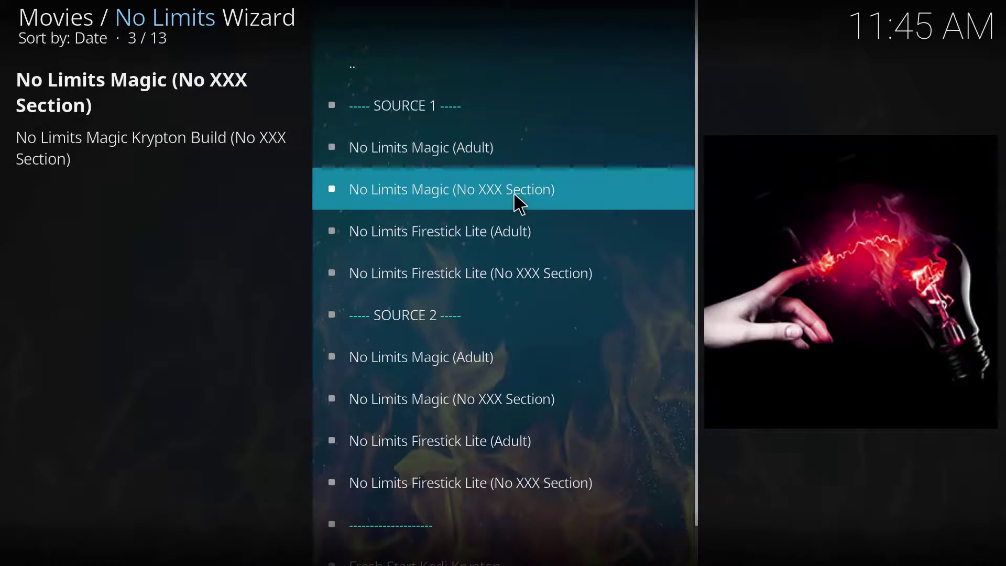
Start restoring the No Limits Magic (Adult) build listed under Source 1
left_click(494, 152)
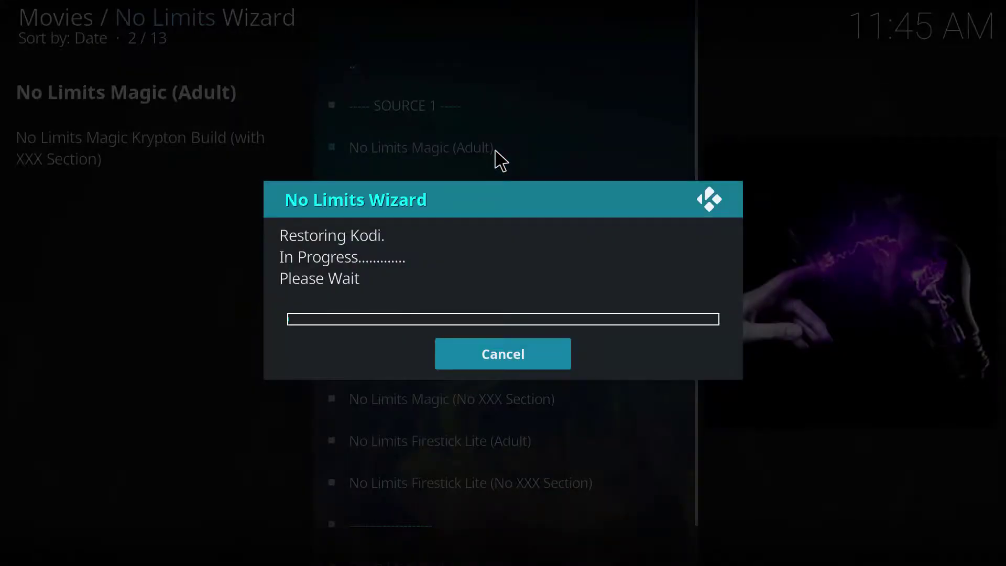